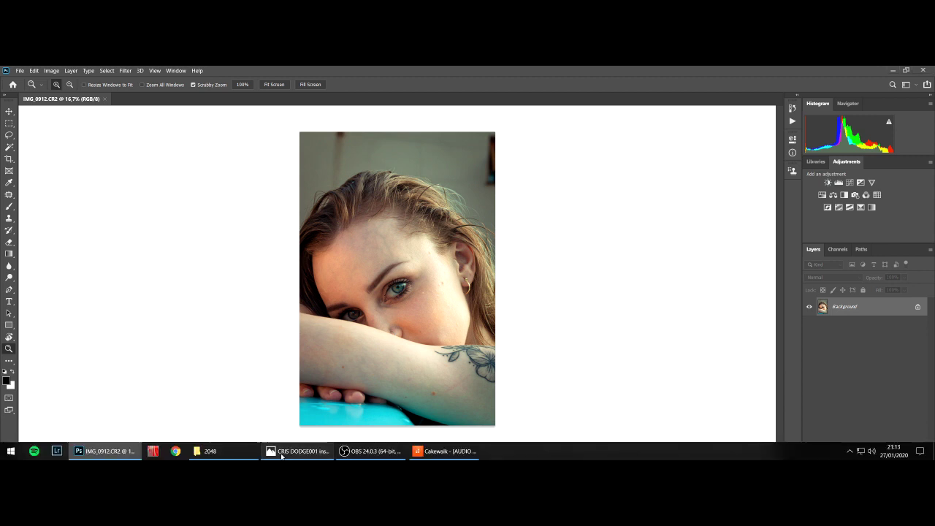
Duplicate the Background layer as Layer 1 and zoom in on the face.
left_click(298, 450)
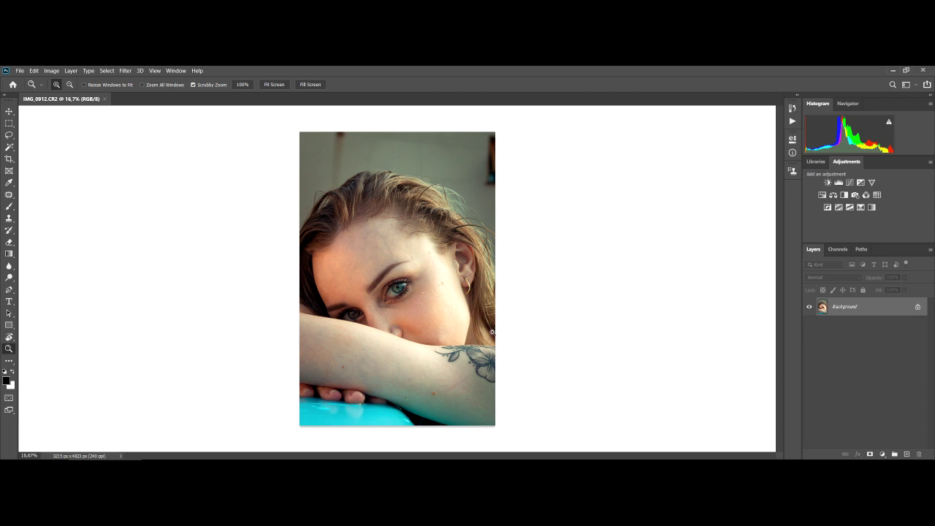
key("ctrl+j")
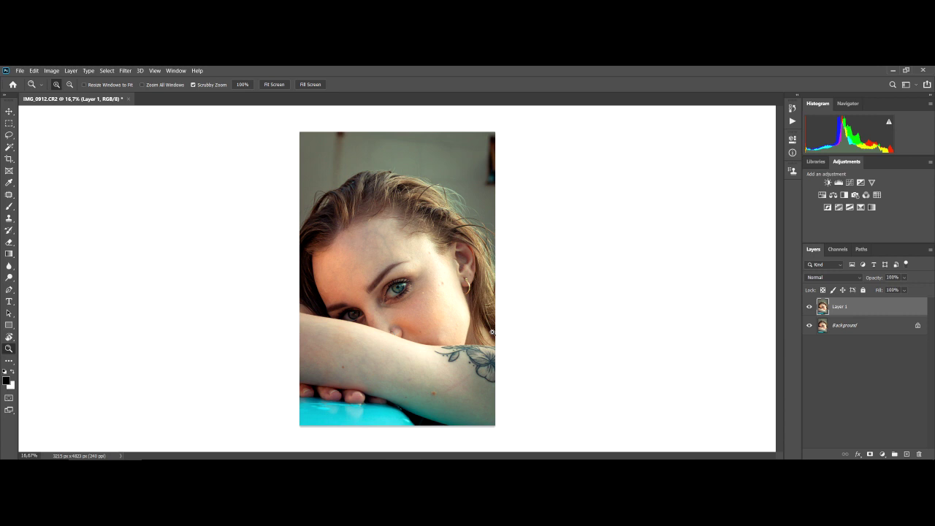
left_click(432, 306)
left_click(431, 306)
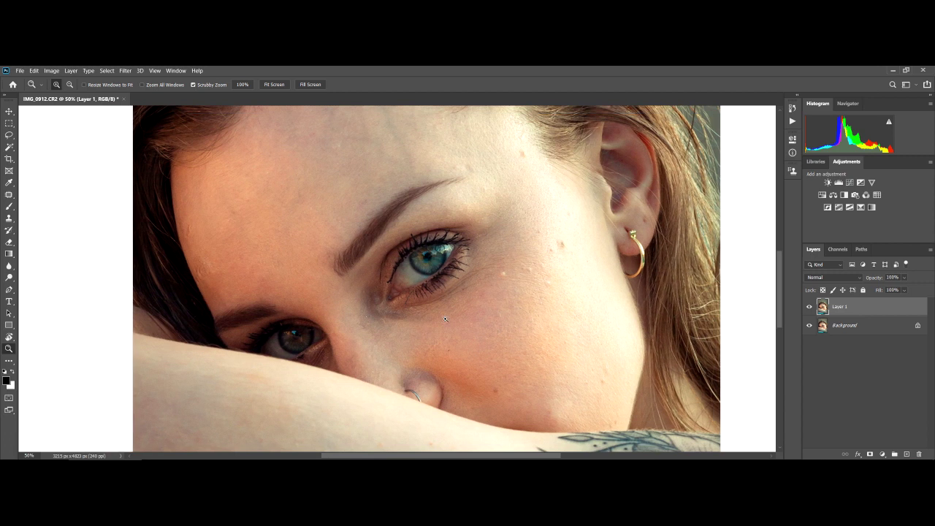
left_click(445, 319)
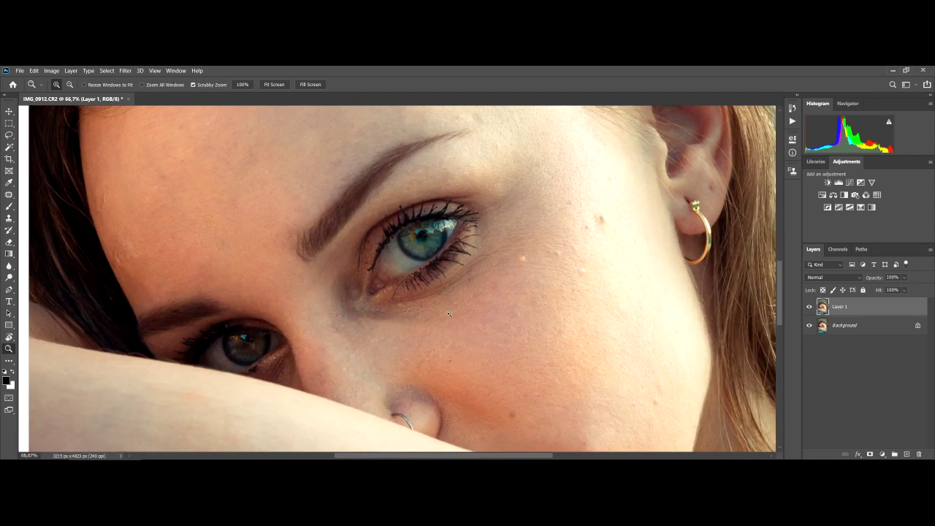
Fit the whole photo in the window, then zoom and pan to frame the eyes.
key("alt")
left_click(447, 309, "alt")
mouse_move(493, 303)
left_mouse_down()
mouse_move(468, 319)
mouse_move(492, 286)
left_mouse_up()
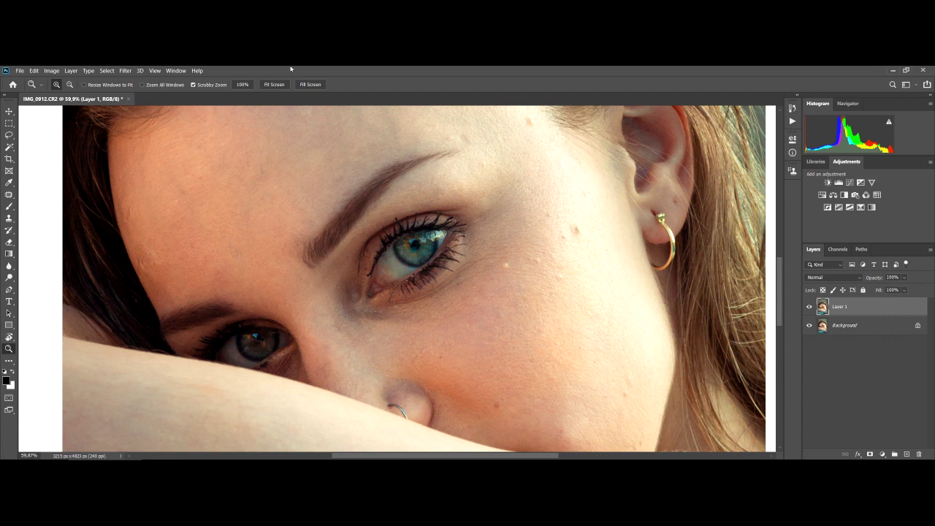
left_click(274, 85)
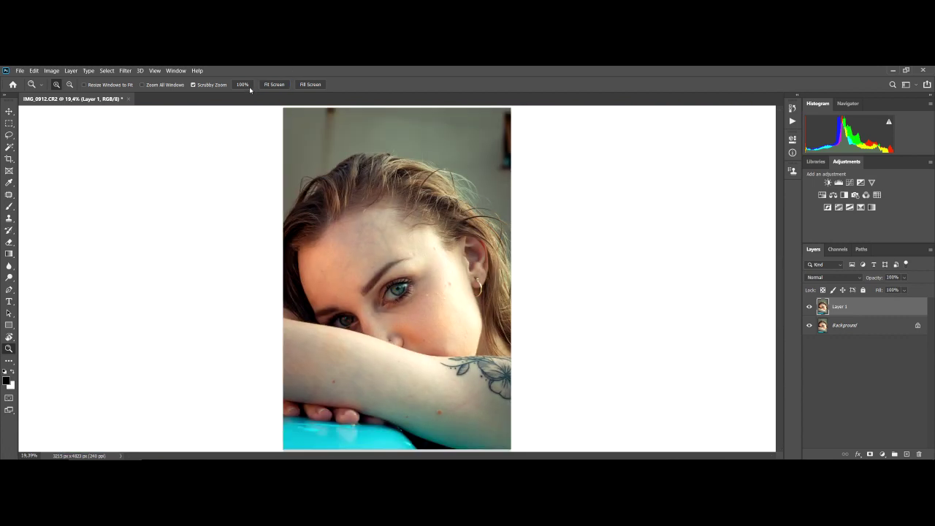
left_click(453, 317)
left_click(453, 317)
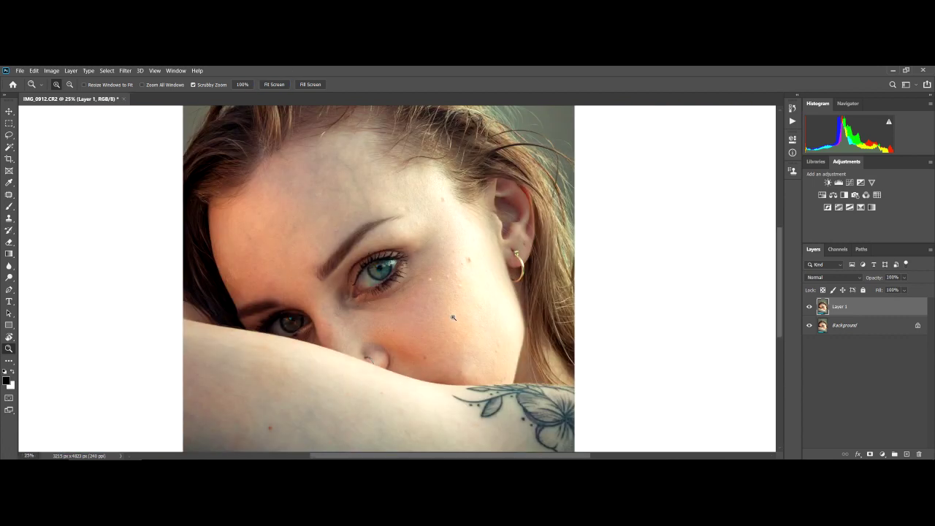
left_click(453, 317)
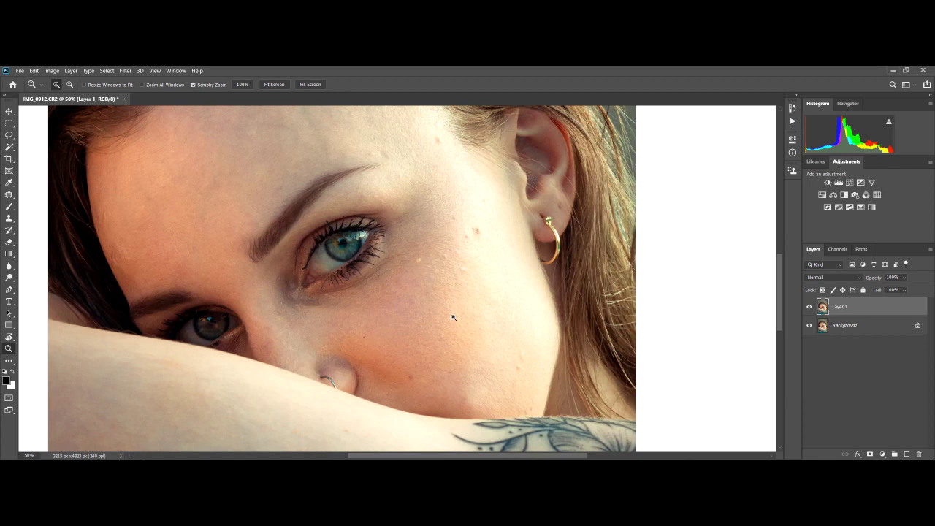
left_click(452, 317)
left_click_drag(333, 303, 421, 323)
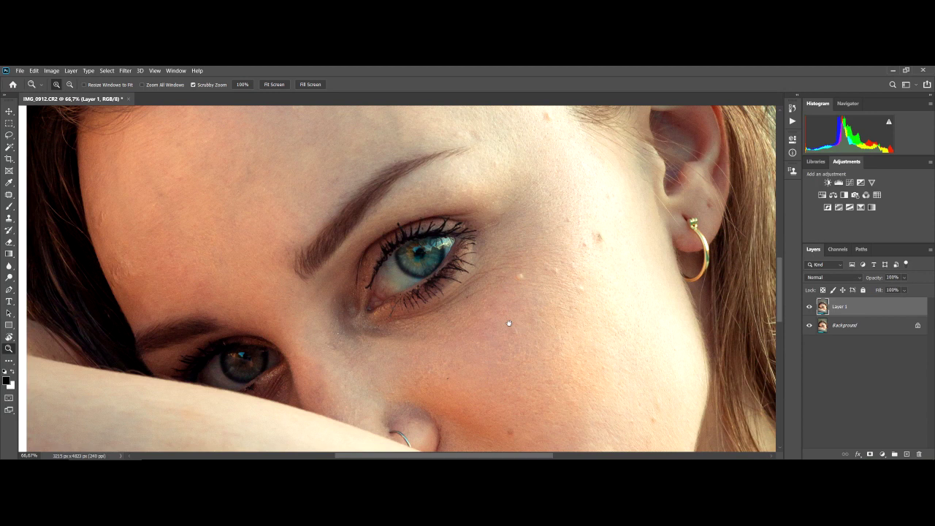
left_click_drag(509, 323, 495, 332)
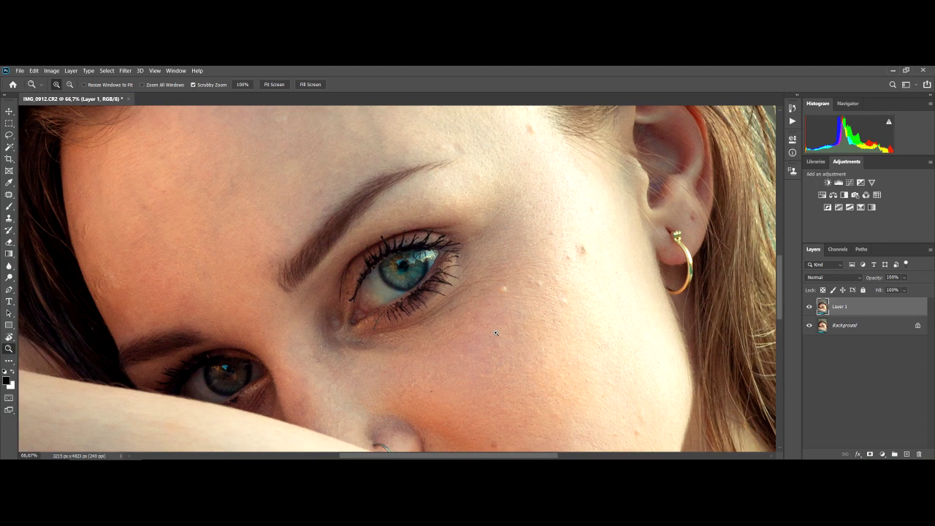
Add a Curves adjustment layer and lift a two-point curve slightly to brighten the photo.
left_click(849, 183)
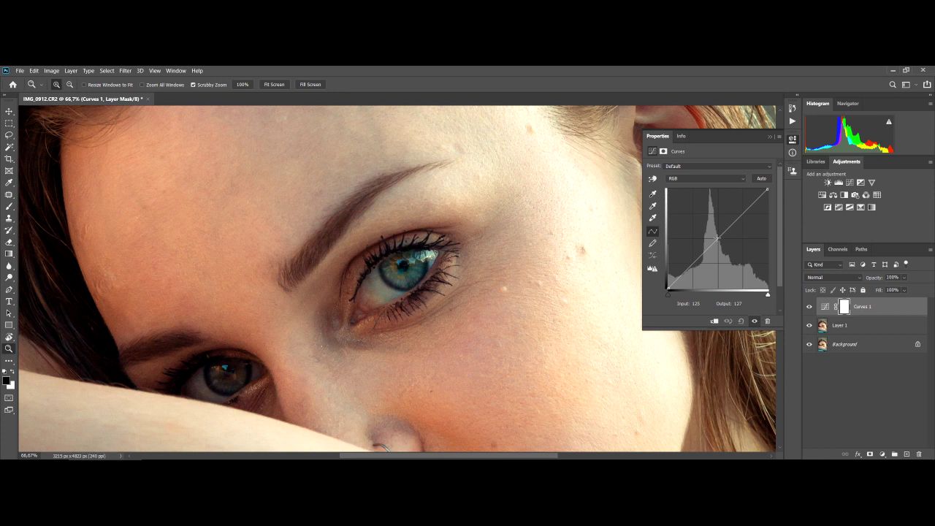
left_click_drag(717, 238, 714, 234)
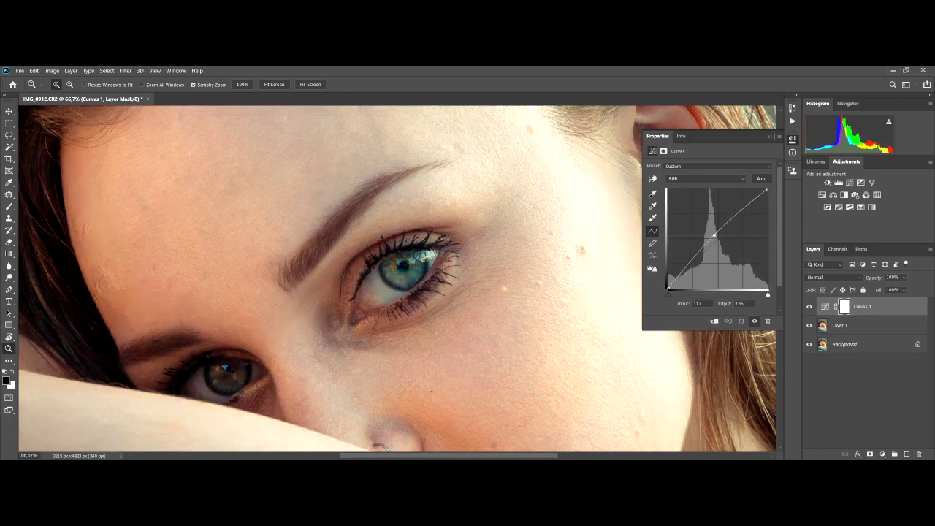
left_click_drag(713, 234, 715, 236)
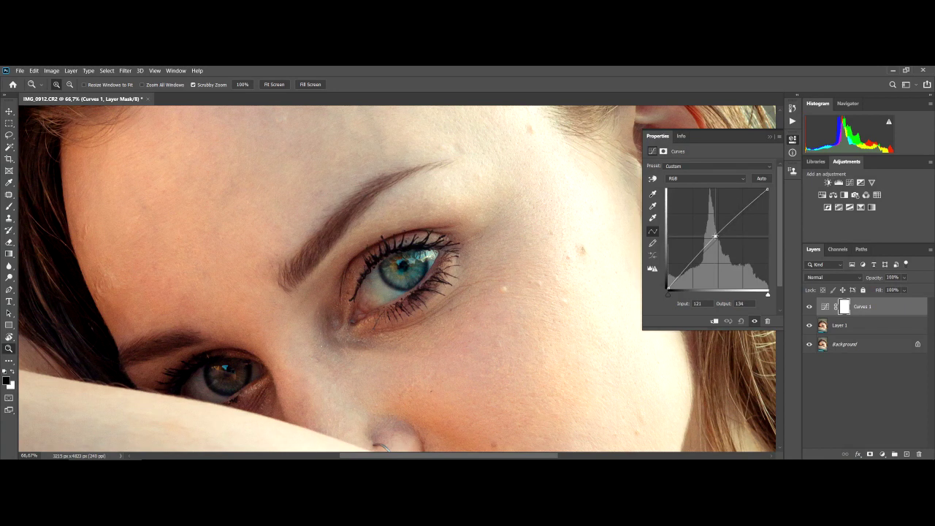
left_click(740, 211)
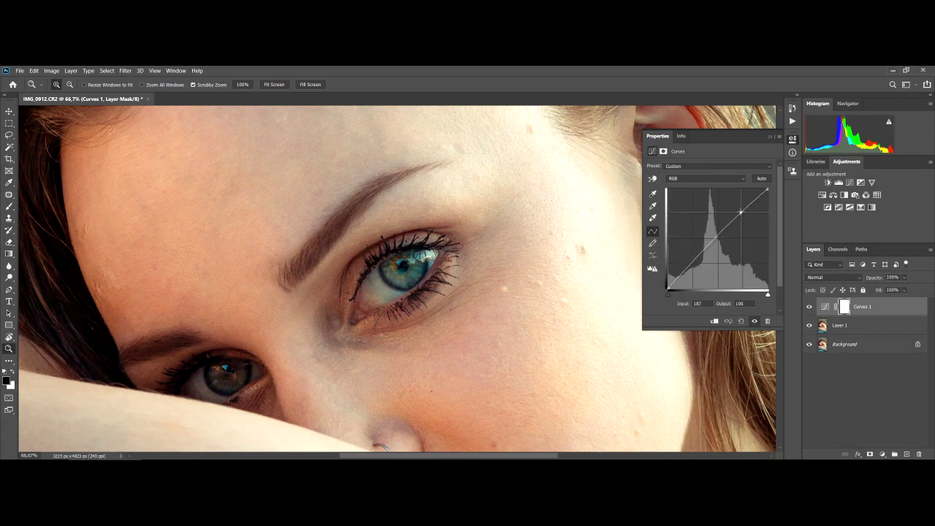
left_click_drag(741, 212, 737, 213)
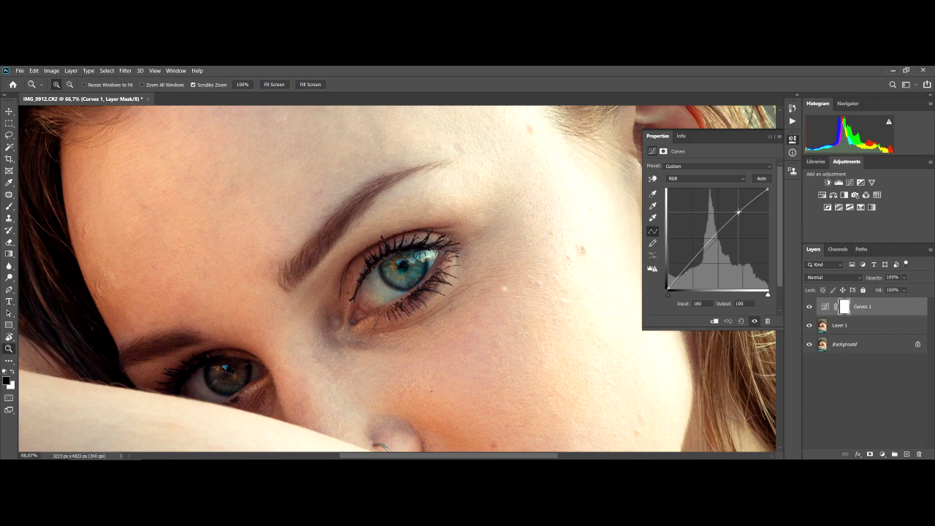
left_click(770, 137)
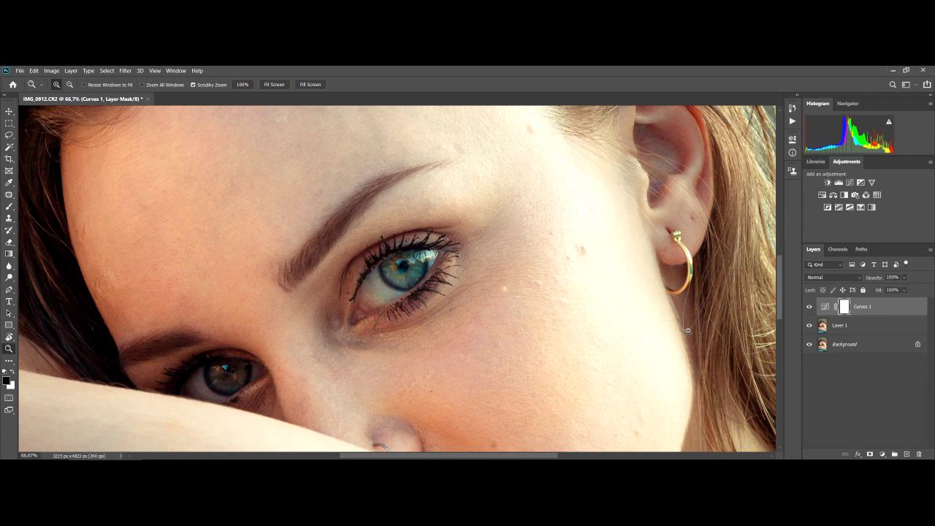
Invert the Curves 1 mask to black, make white the foreground colour, and pick a size-200 brush.
key("ctrl+i")
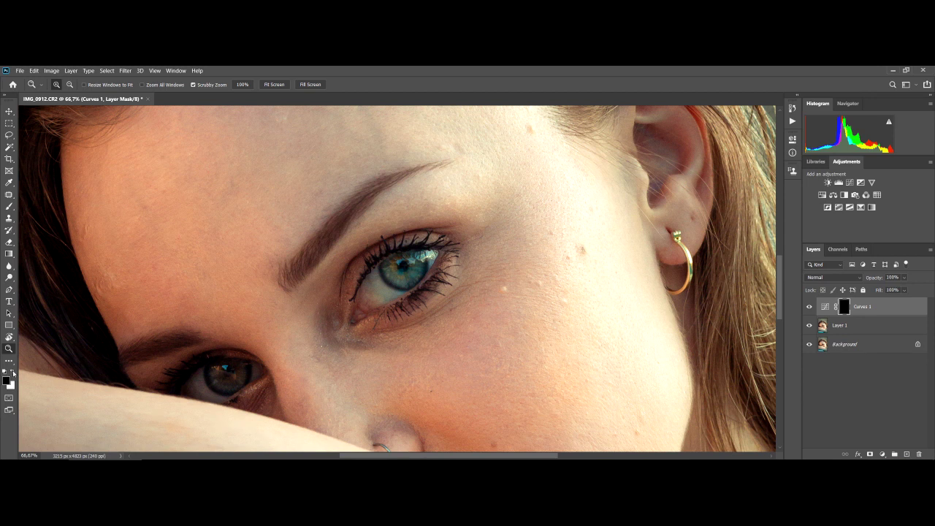
left_click(13, 373)
key("b")
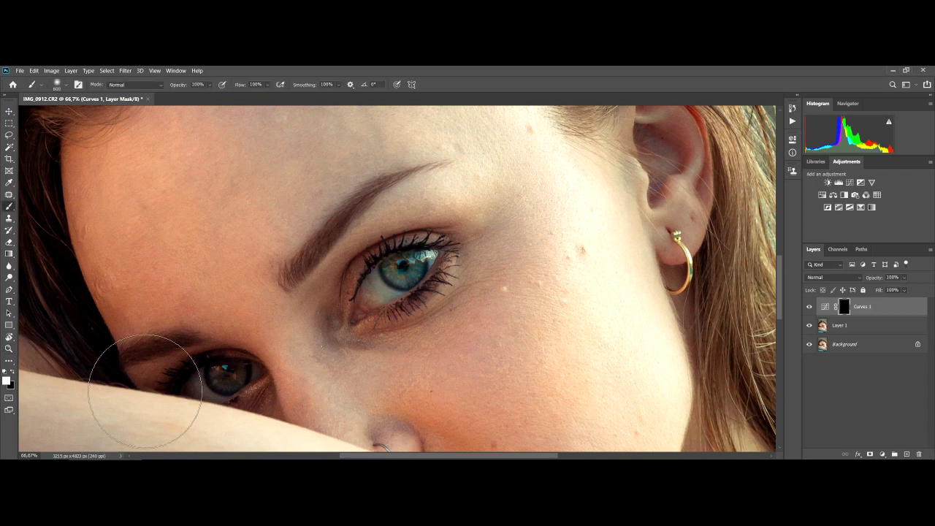
key("bracketleft")
key("bracketleft")
key("bracketleft")
key("bracketleft")
key("bracketleft")
Set the brush flow to 18% and the brush size to 250.
left_click(268, 85)
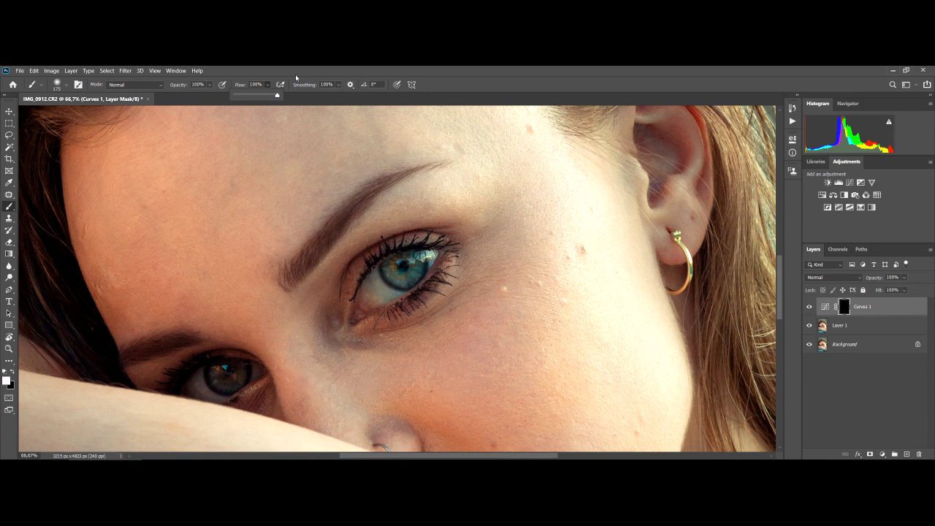
left_click_drag(277, 95, 249, 103)
key("bracketright")
key("bracketright")
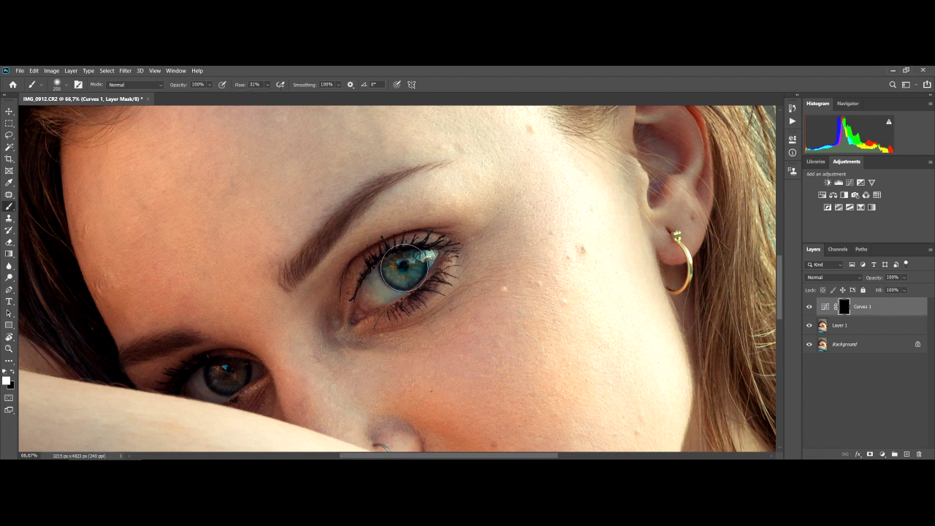
key("bracketleft")
key("bracketright")
key("bracketleft")
key("bracketright")
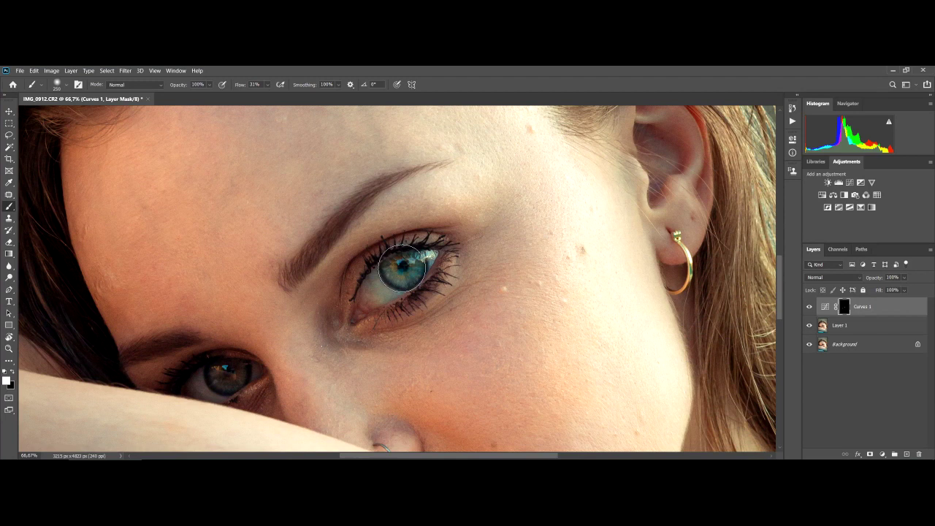
Show the Curves 1 layer, zoom in on the eyes, and select all three layers.
key("z")
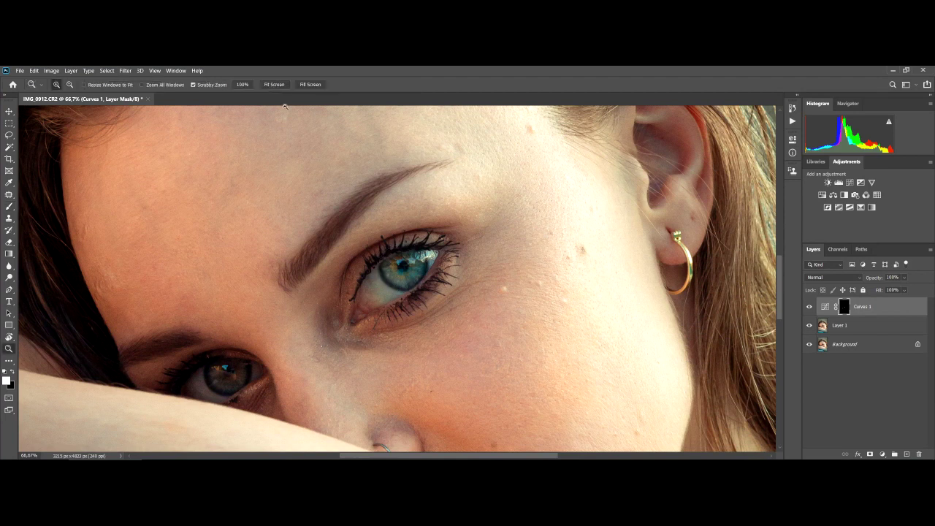
key("ctrl+0")
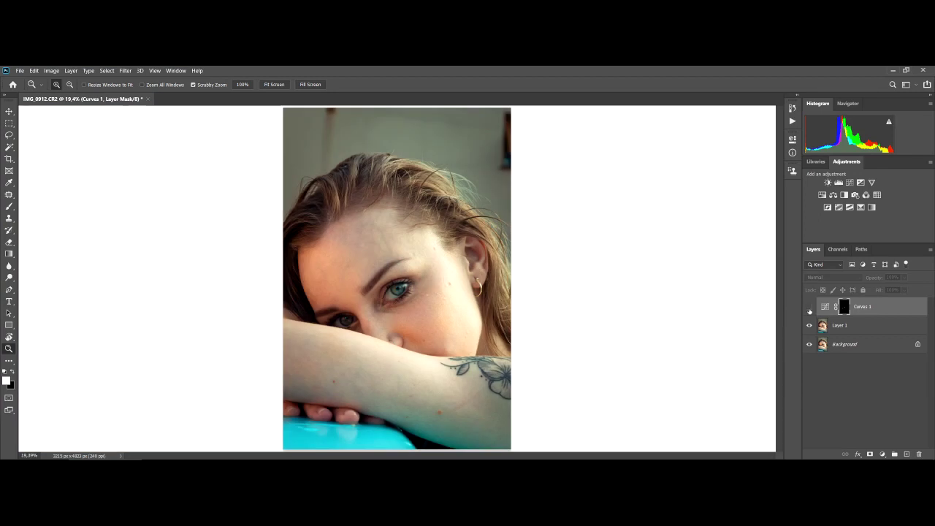
left_click(809, 307)
left_click(379, 373)
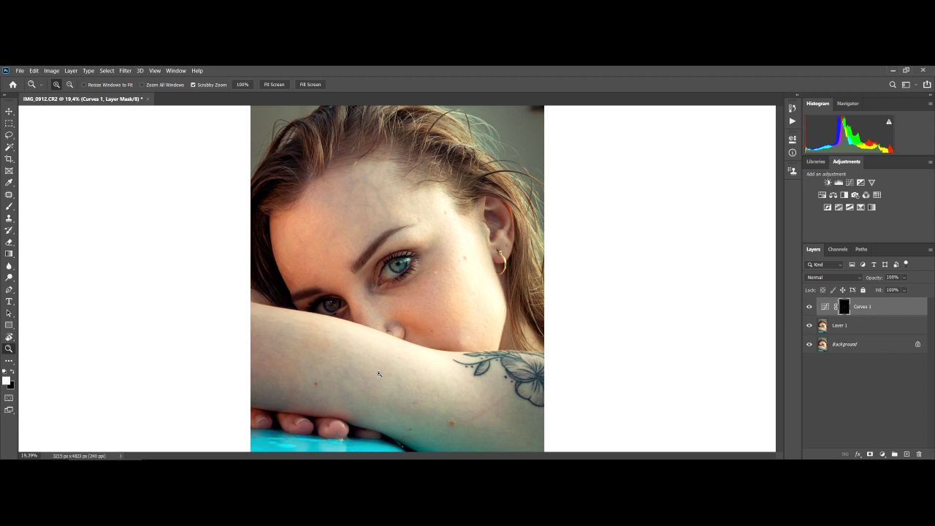
key("ctrl+plus")
key("ctrl+plus")
key("ctrl+plus")
key("ctrl+plus")
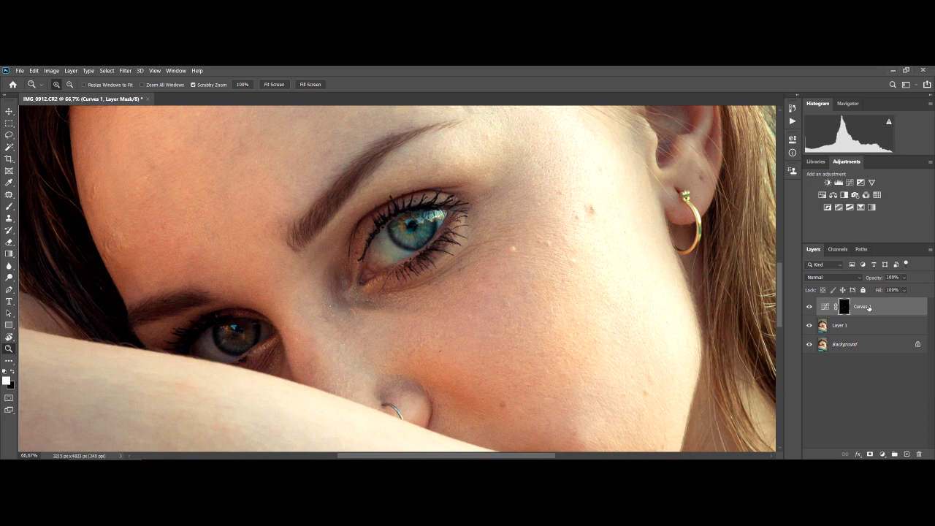
left_click(853, 348, "shift")
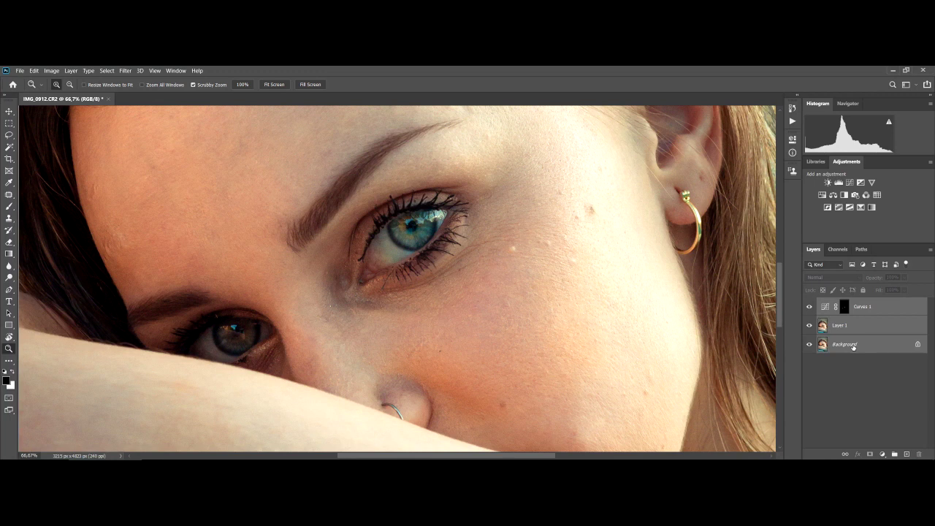
Merge Curves 1 into Layer 1 and go to Filter > Other > High Pass.
key("ctrl+z")
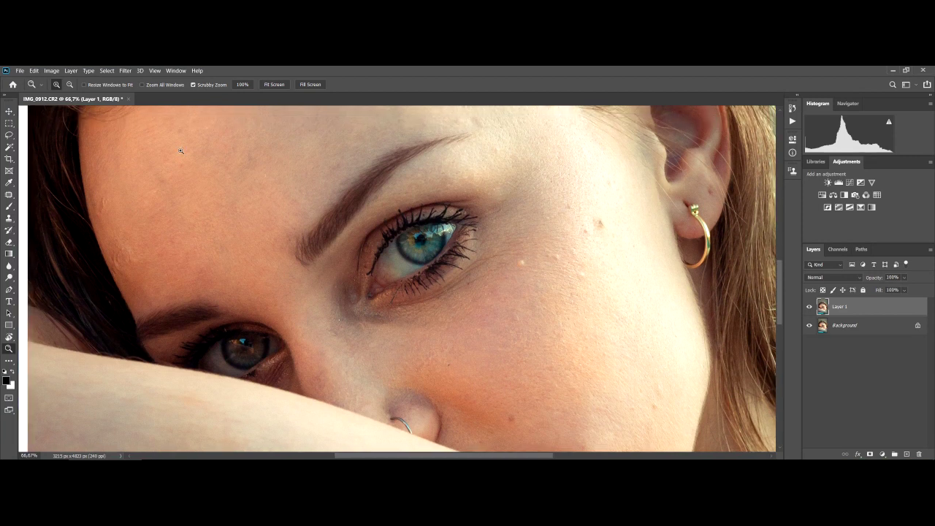
left_click(124, 71)
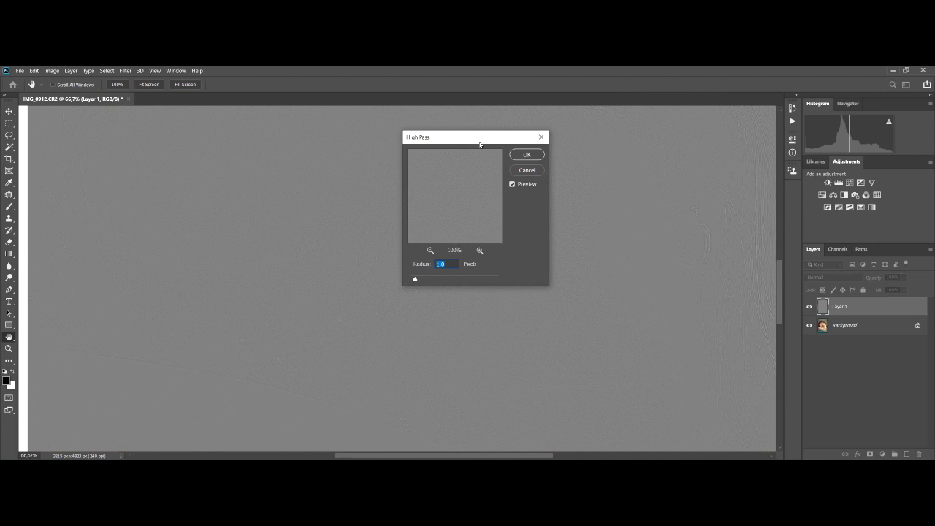
Apply High Pass to Layer 1 with a 3,6 pixel radius.
left_click_drag(479, 144, 601, 158)
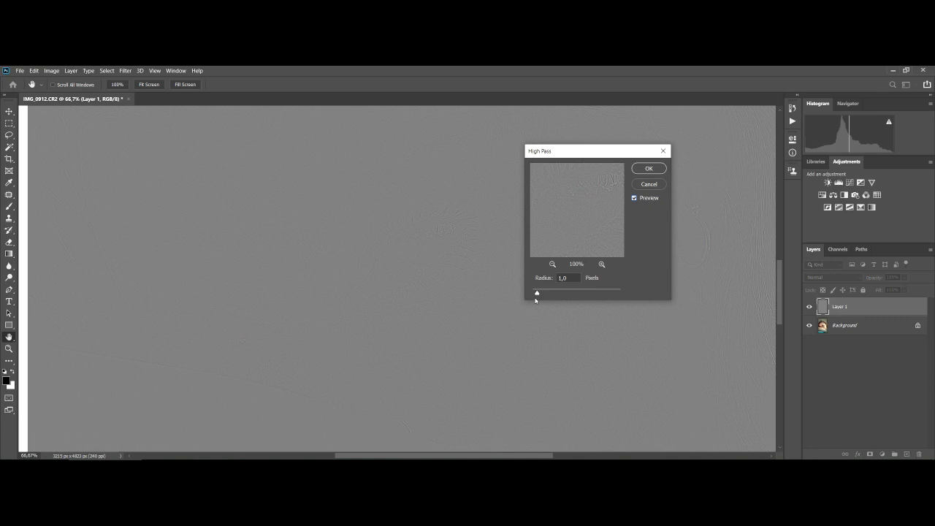
left_click_drag(537, 293, 546, 295)
left_click_drag(545, 294, 567, 300)
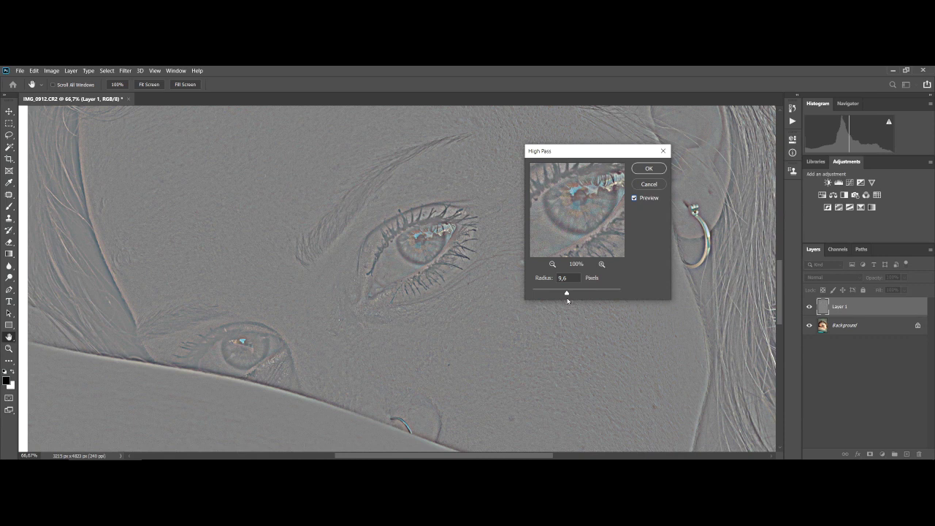
left_click_drag(567, 300, 550, 302)
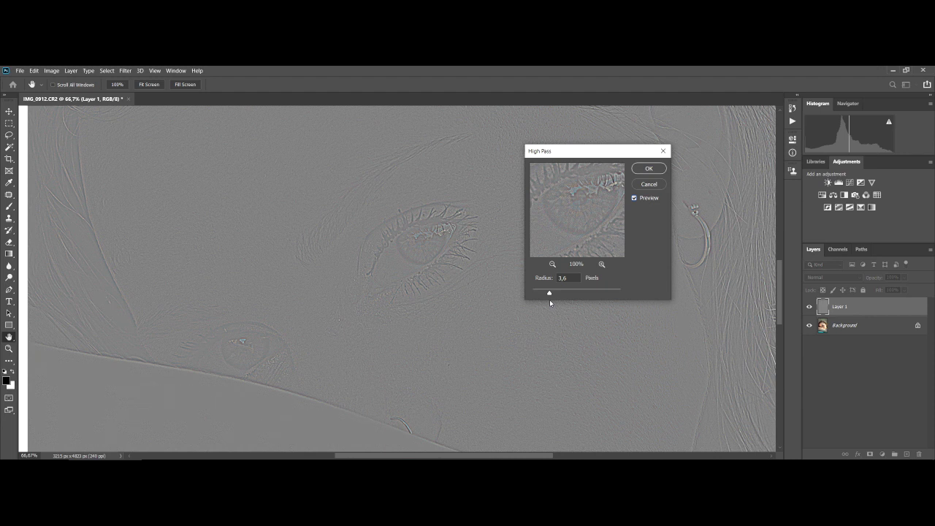
key("Return")
key("z")
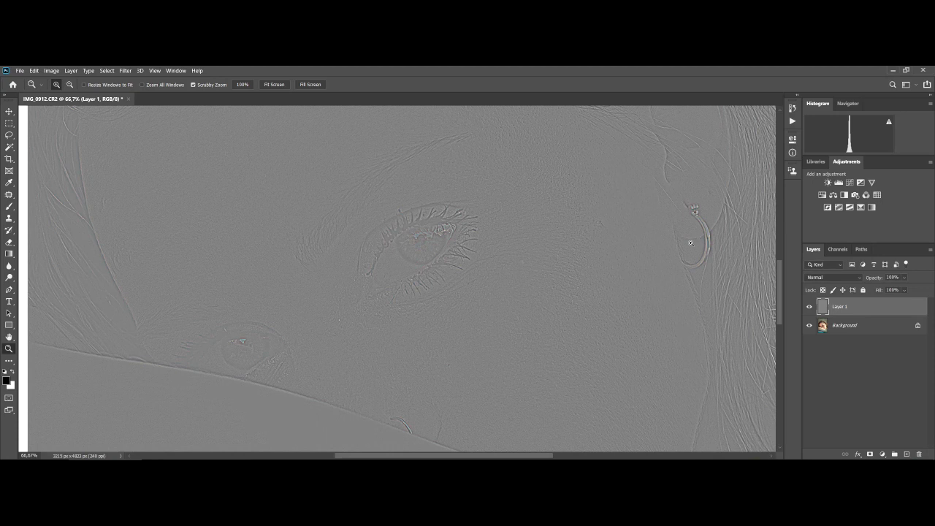
Give Layer 1 a black mask, set brush flow to 40%, and blend it in Overlay mode.
left_click(869, 454, "alt")
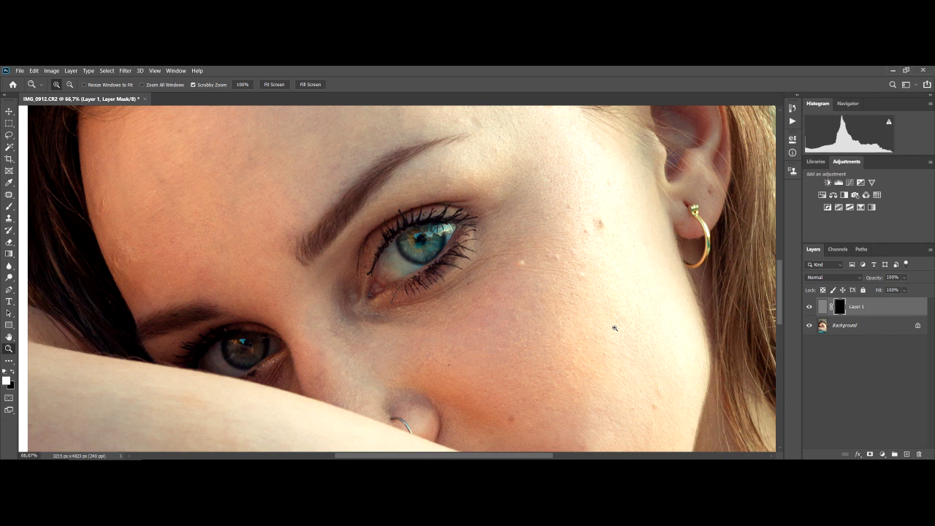
key("b")
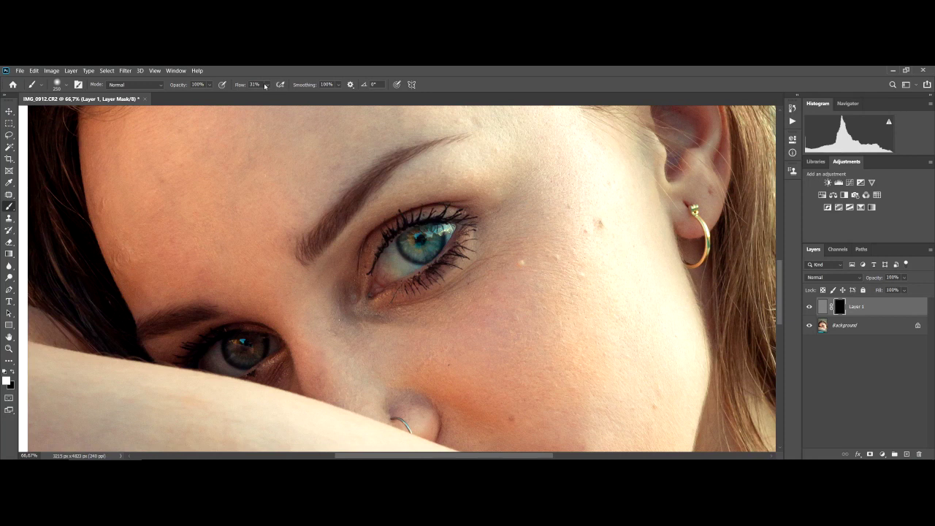
left_click_drag(264, 86, 274, 95)
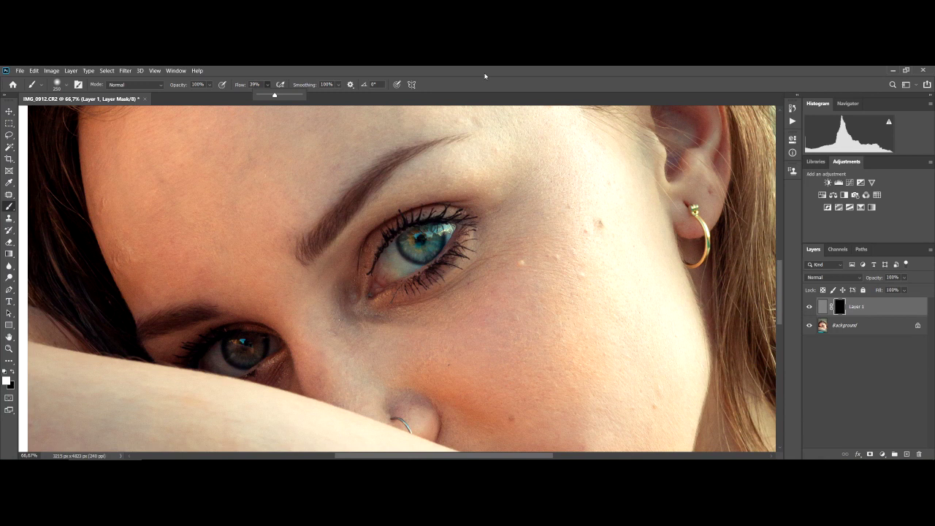
left_click(469, 316)
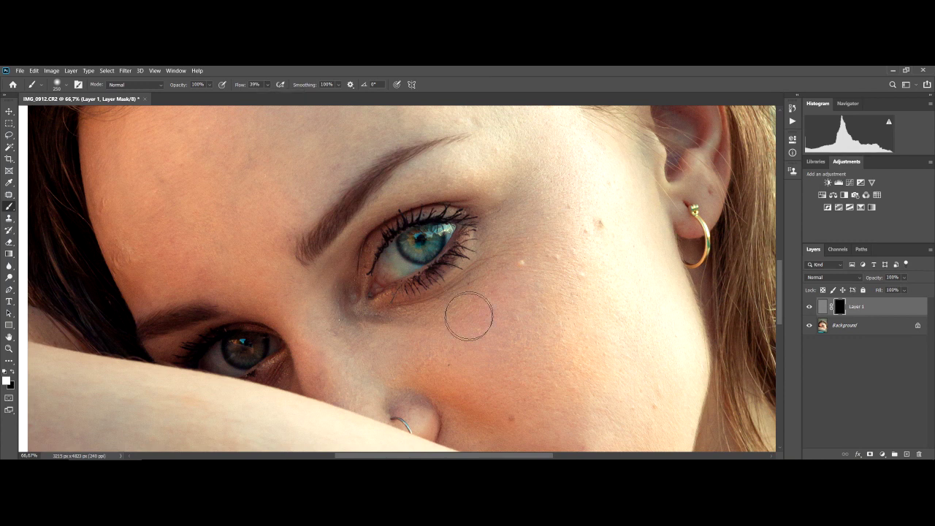
key("ctrl+1")
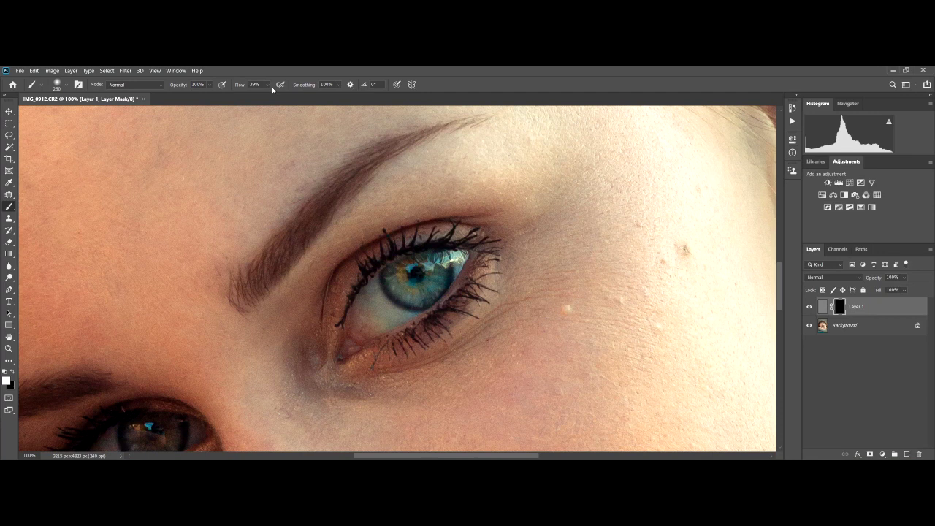
key("shift+4")
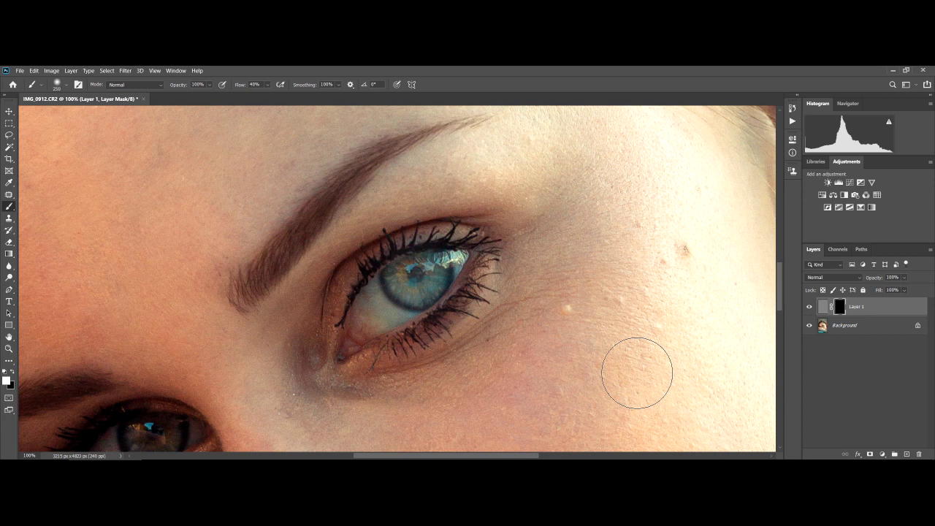
key("alt+shift+o")
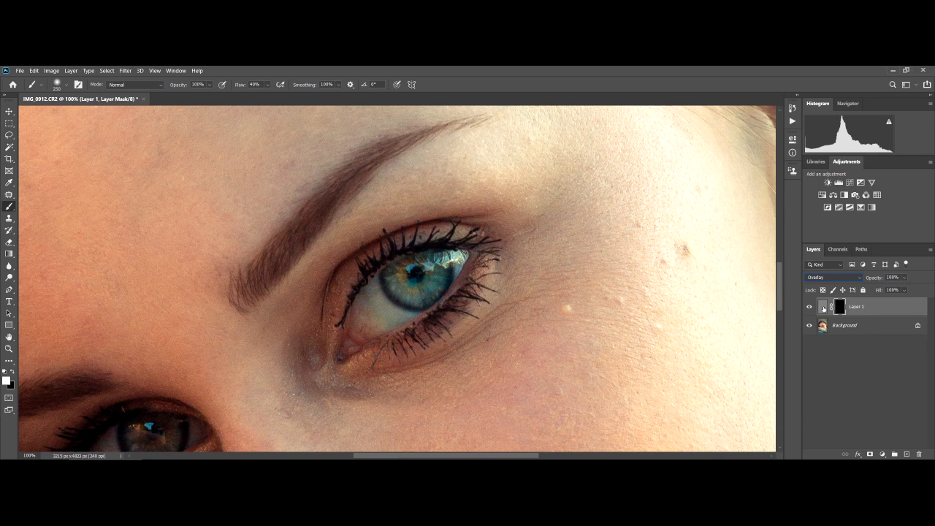
Set Layer 1 to Overlay, lower the brush flow to 24%, and shrink the brush to 60.
left_click(832, 277)
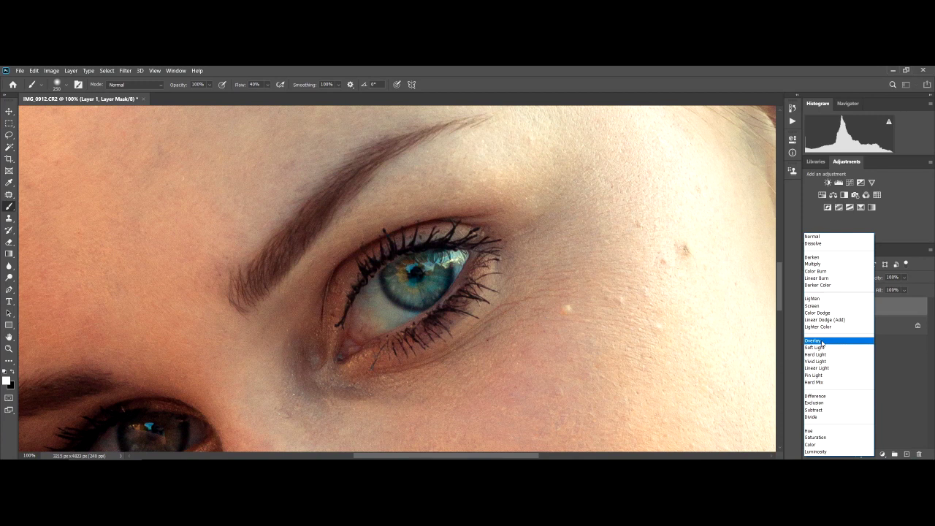
left_click(822, 343)
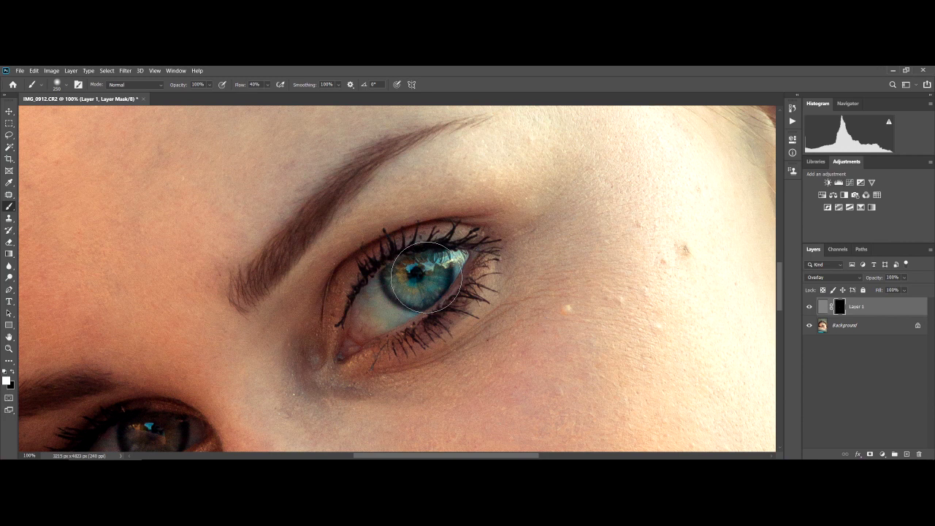
key("shift+2")
key("shift+4")
key("bracketleft")
key("bracketleft")
key("bracketleft")
key("bracketleft")
key("bracketleft")
key("bracketleft")
key("bracketleft")
key("bracketleft")
key("bracketleft")
left_click_drag(423, 251, 466, 253)
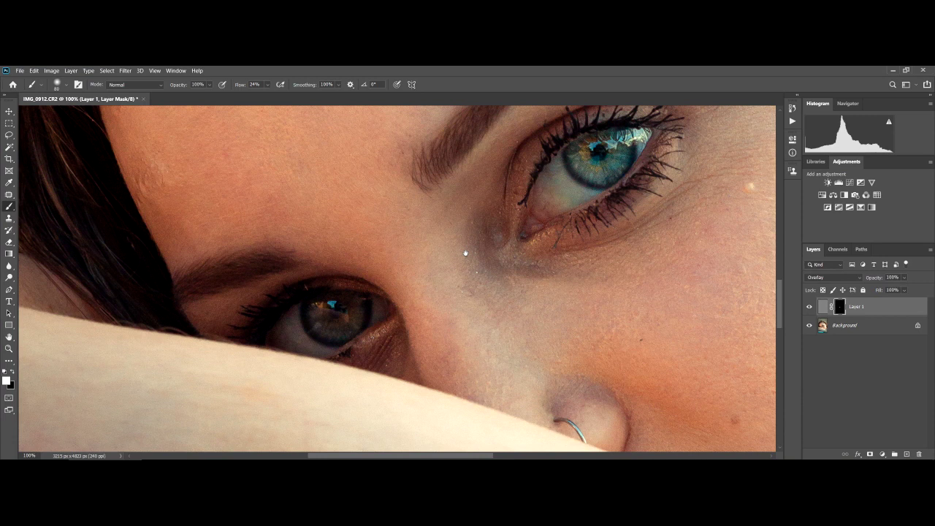
Paint white on the Layer 1 mask over the eyes with a size-70 brush.
left_click_drag(465, 252, 472, 253)
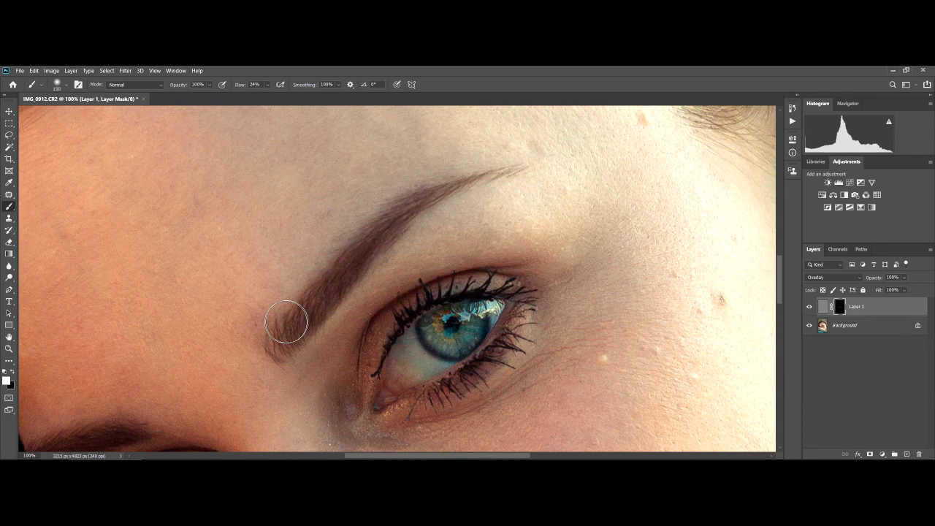
key("bracketleft")
key("bracketleft")
key("bracketleft")
key("bracketleft")
key("bracketleft")
left_click_drag(298, 330, 250, 278)
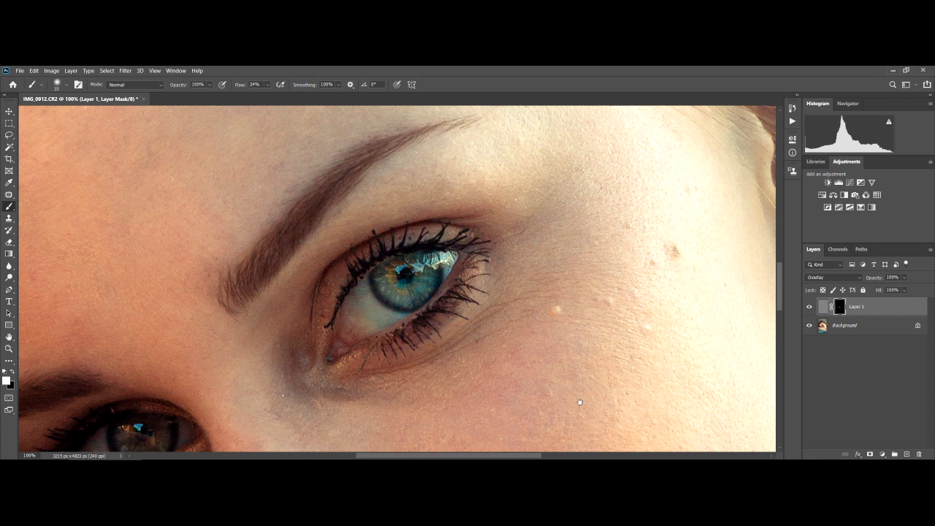
key("ctrl+minus")
left_click(268, 85)
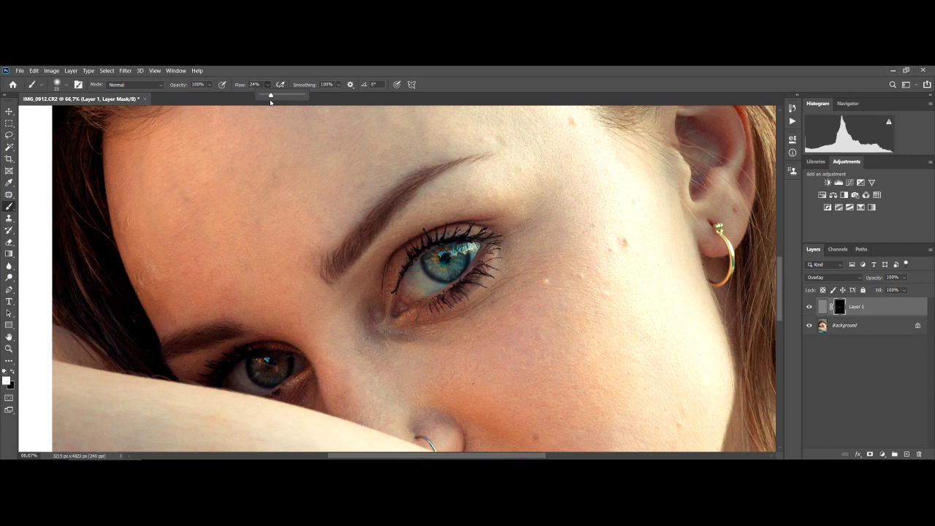
Raise the brush flow to 52%.
left_click_drag(271, 102, 284, 102)
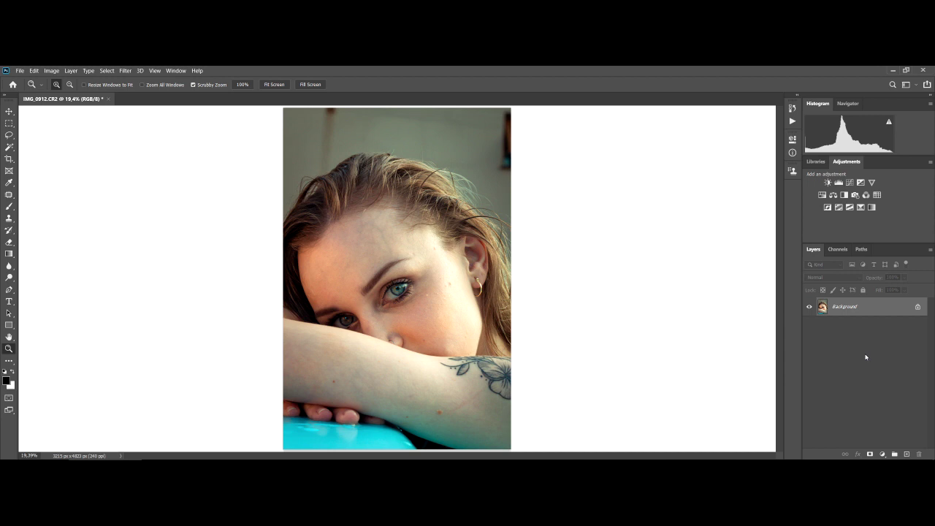
Duplicate the flattened Background layer as Layer 1 with Ctrl+J.
key("ctrl+j")
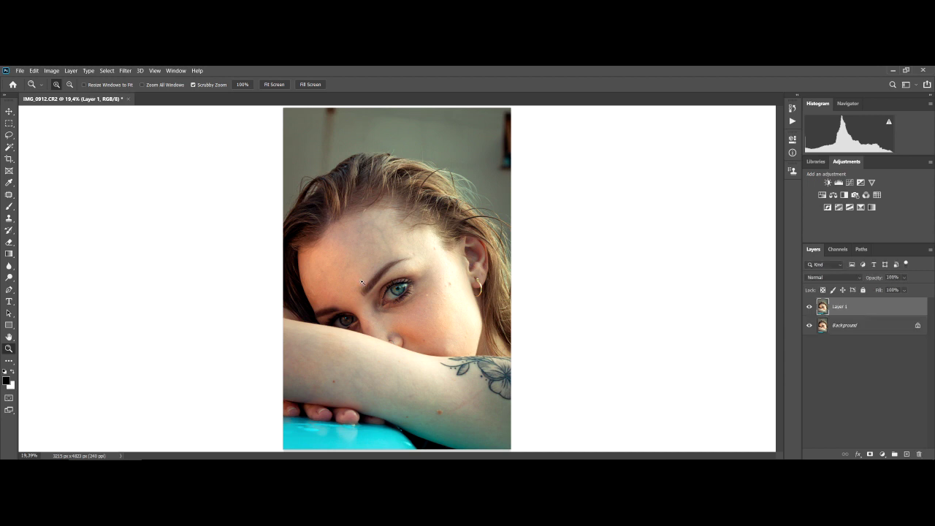